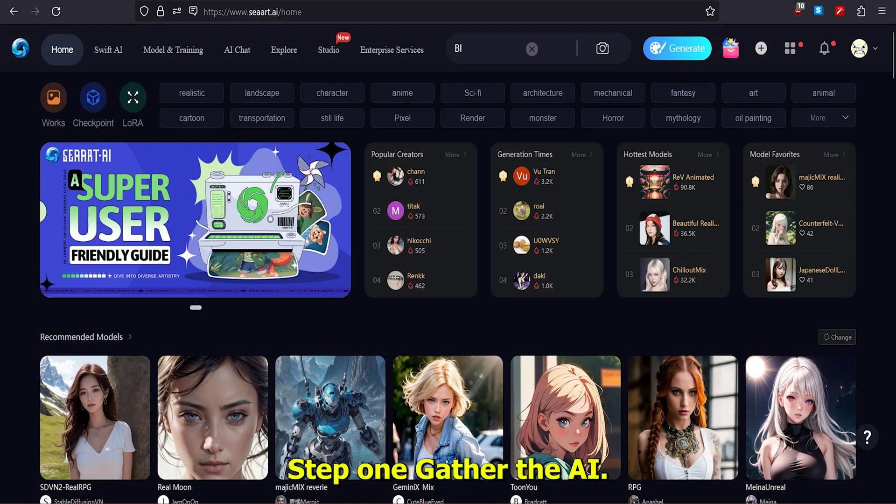
{"action": "type", "text": "onde"}
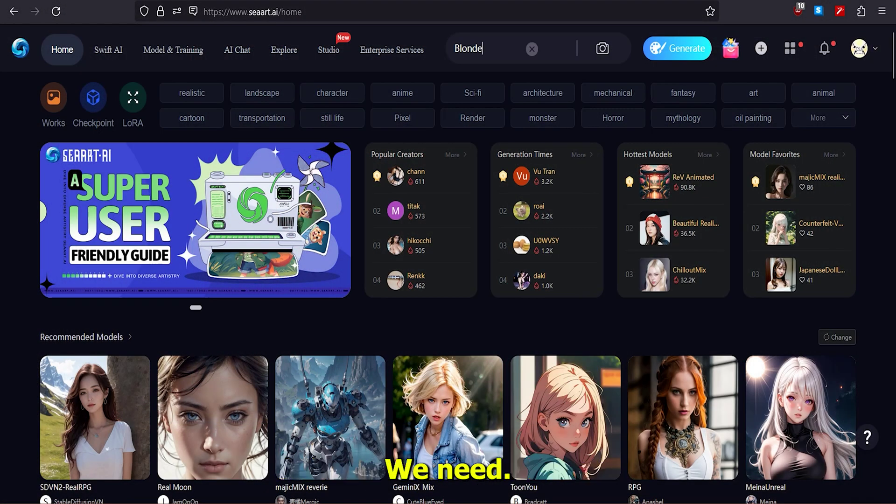
- Run the 'Blonde' search in SeaArt Explore and browse the portrait grid
{"action": "key", "text": "Return"}
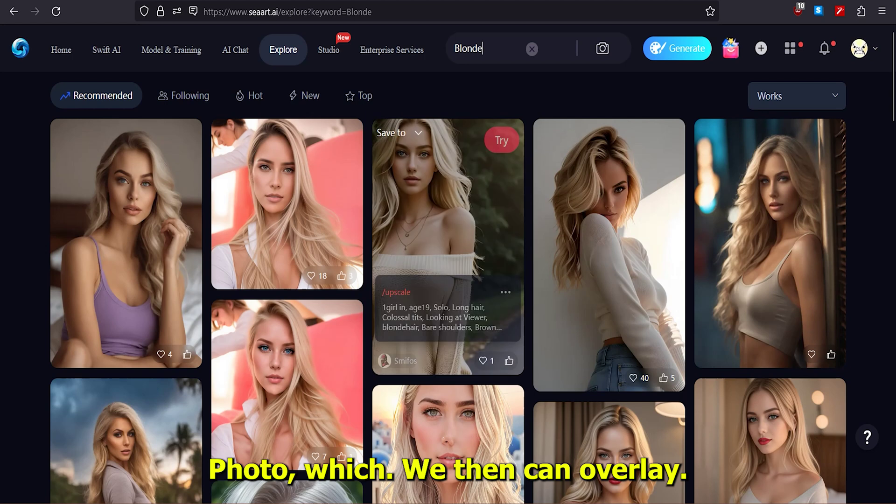
{"action": "scroll", "coordinate": [448, 211], "scroll_direction": "down", "scroll_amount": 2}
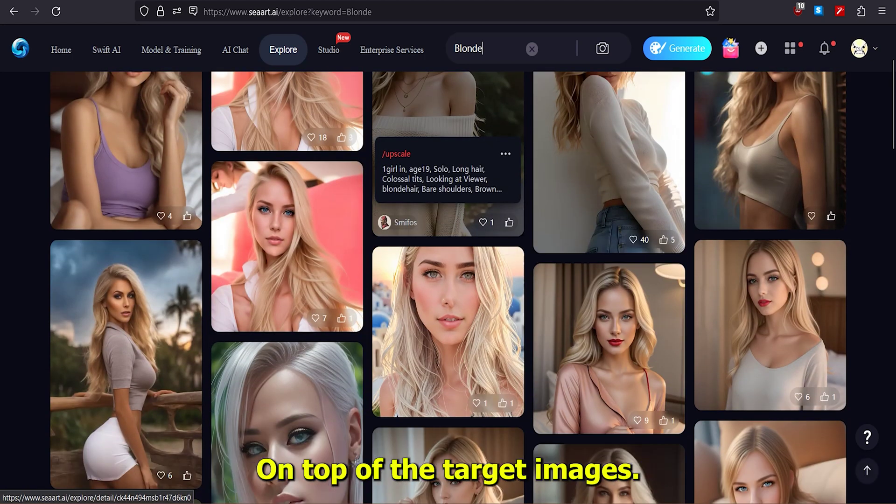
{"action": "scroll", "coordinate": [448, 197], "scroll_direction": "down", "scroll_amount": 2}
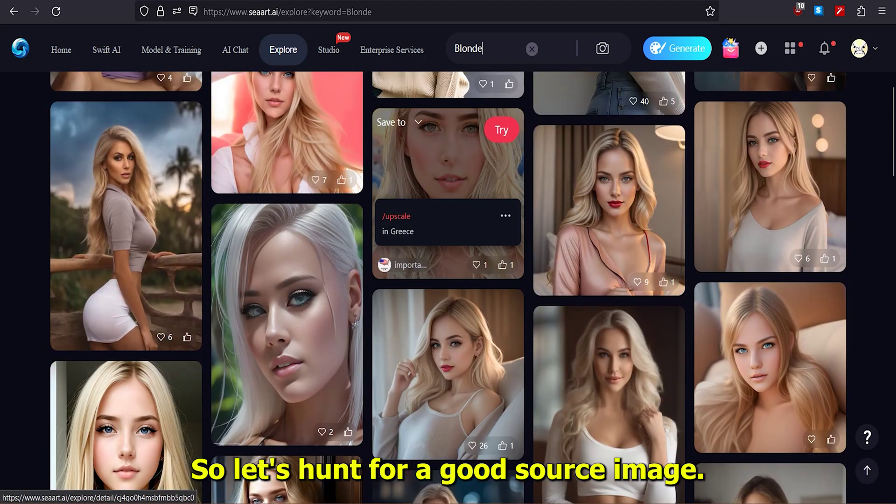
{"action": "scroll", "coordinate": [448, 210], "scroll_direction": "down", "scroll_amount": 2}
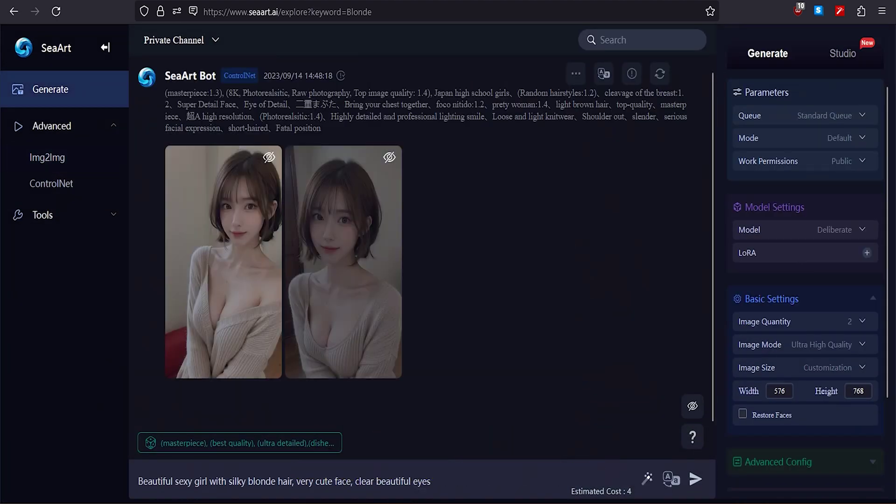
{"action": "key", "text": "Return"}
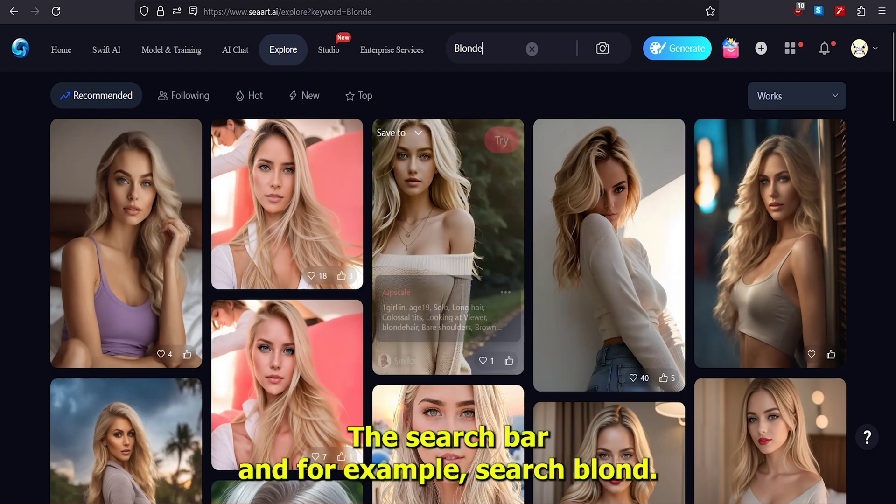
{"action": "scroll", "coordinate": [448, 211], "scroll_direction": "down", "scroll_amount": 2}
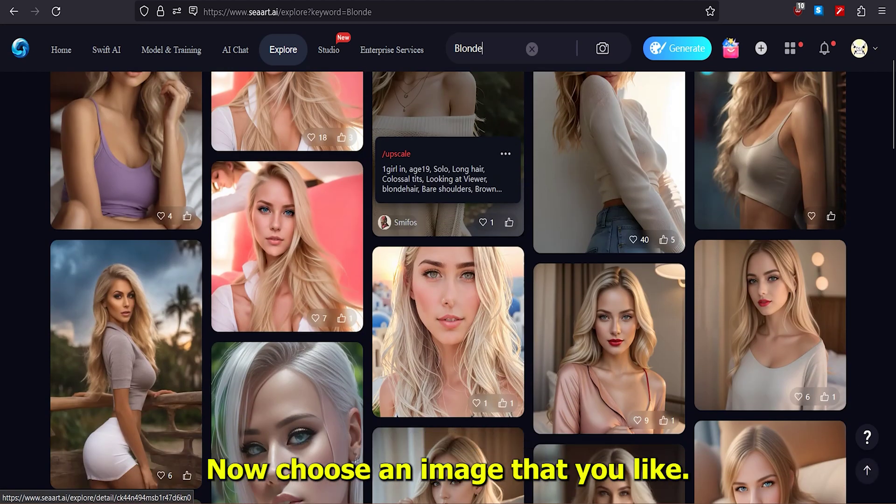
{"action": "scroll", "coordinate": [448, 210], "scroll_direction": "down", "scroll_amount": 2}
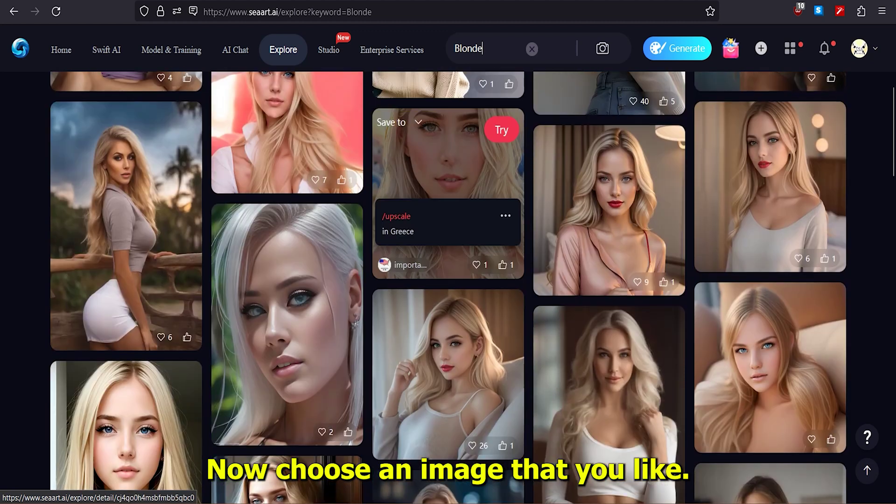
{"action": "scroll", "coordinate": [448, 210], "scroll_direction": "down", "scroll_amount": 1}
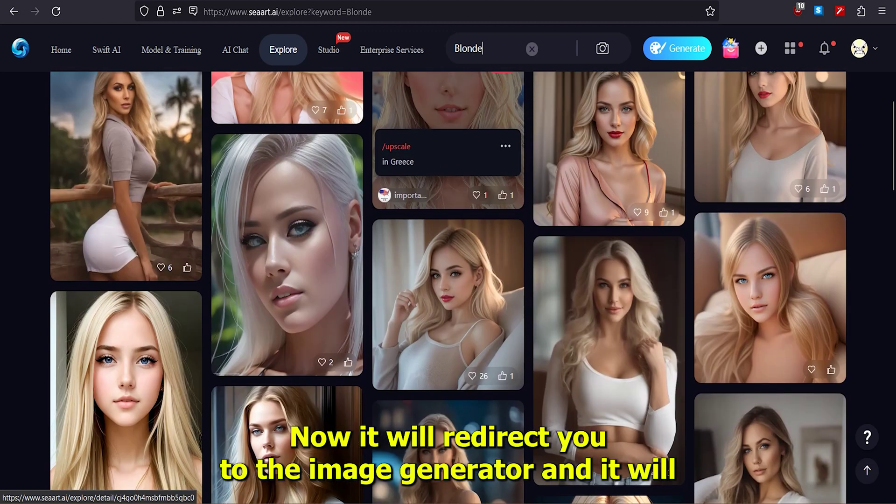
{"action": "scroll", "coordinate": [449, 210], "scroll_direction": "down", "scroll_amount": 1}
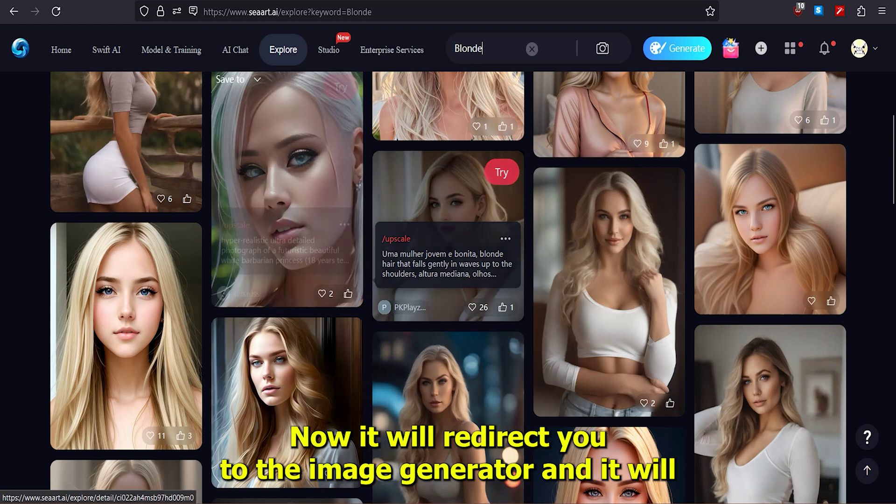
- Reuse a blonde portrait's prompt to generate two new portraits and view its details
{"action": "left_click", "coordinate": [180, 243]}
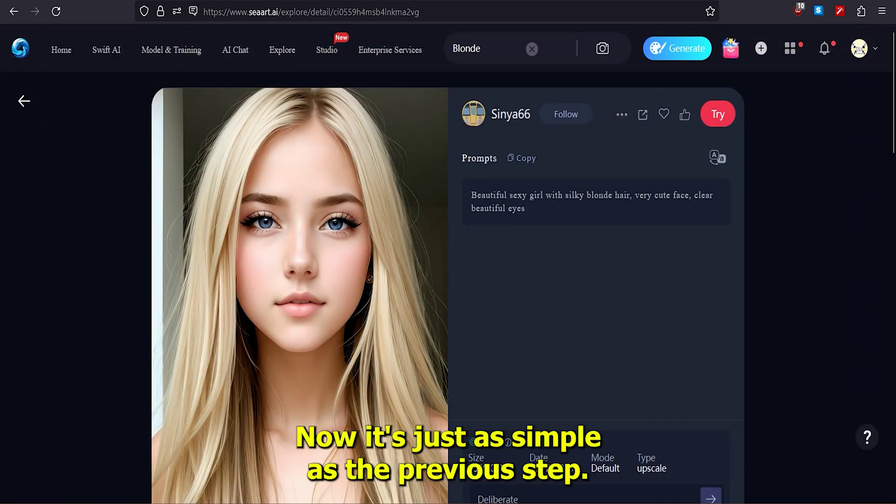
- Return from the portrait detail page to the Blonde search results
{"action": "left_click", "coordinate": [24, 101]}
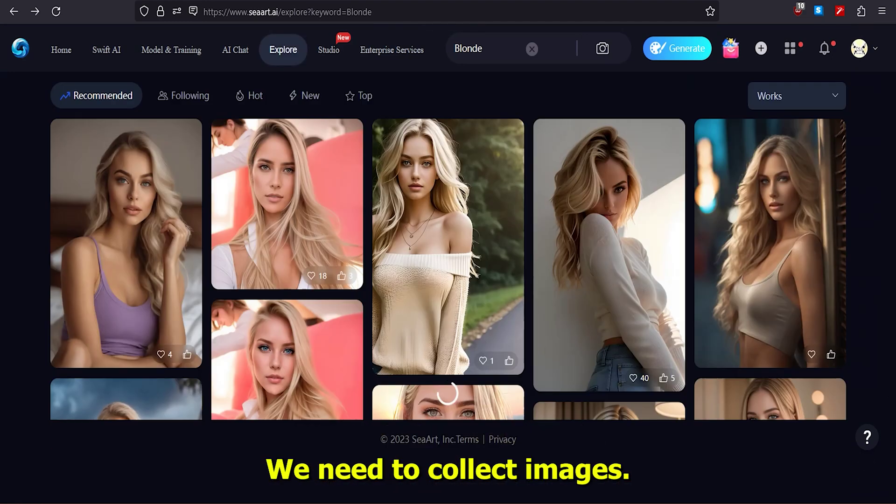
{"action": "scroll", "coordinate": [448, 280], "scroll_direction": "down", "scroll_amount": 3}
{"action": "scroll", "coordinate": [448, 280], "scroll_direction": "down", "scroll_amount": 3}
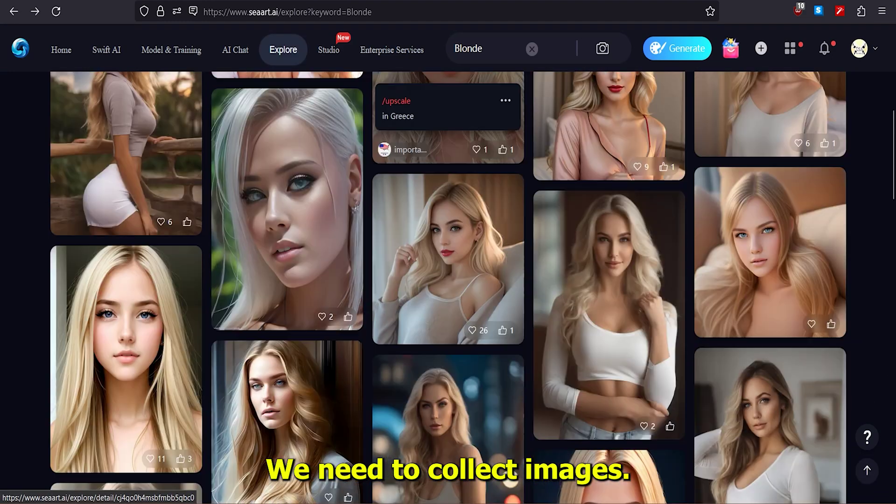
{"action": "scroll", "coordinate": [448, 280], "scroll_direction": "down", "scroll_amount": 3}
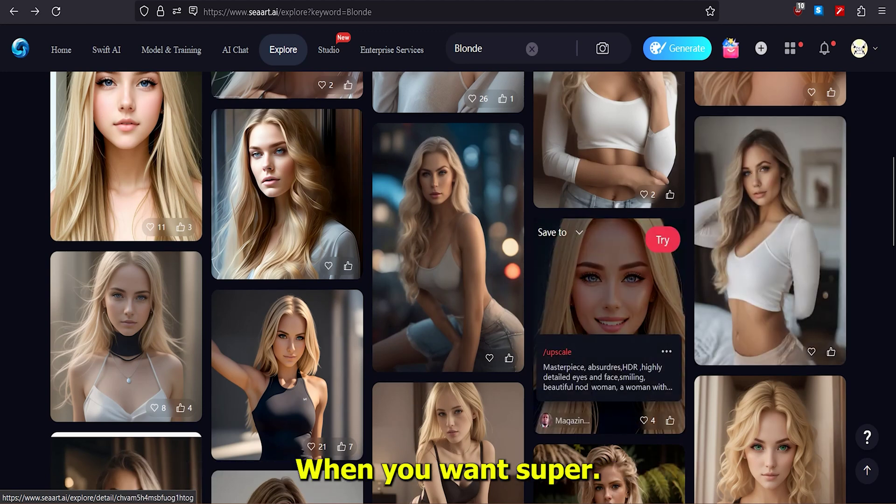
{"action": "scroll", "coordinate": [770, 315], "scroll_direction": "down", "scroll_amount": 2}
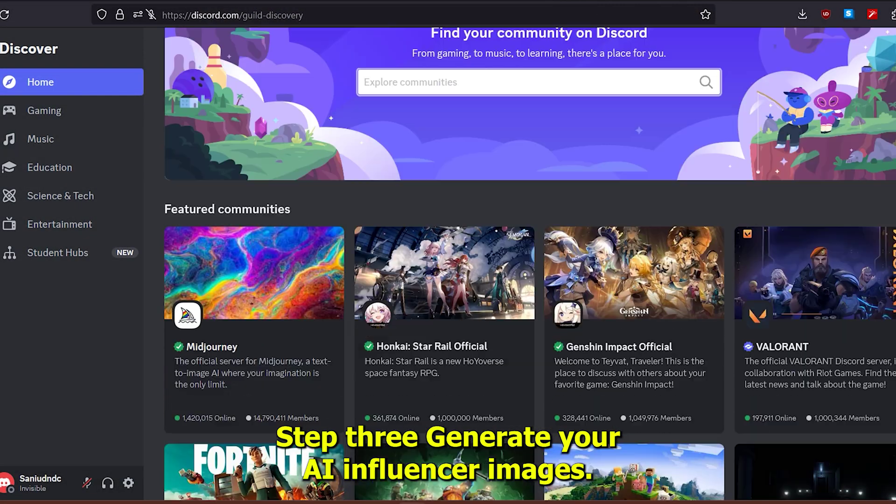
{"action": "scroll", "coordinate": [530, 264], "scroll_direction": "up", "scroll_amount": 3}
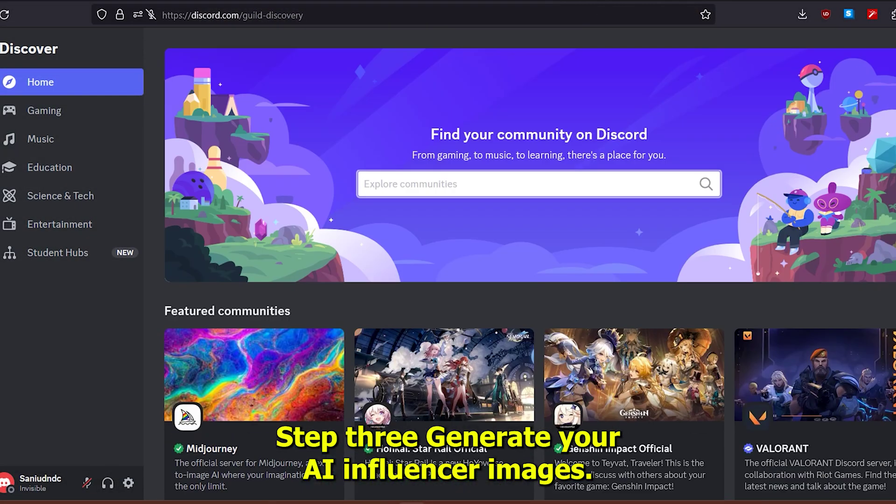
- Create a from-scratch server for me and my friends, named 'Face swap'
{"action": "left_click", "coordinate": [0, 201]}
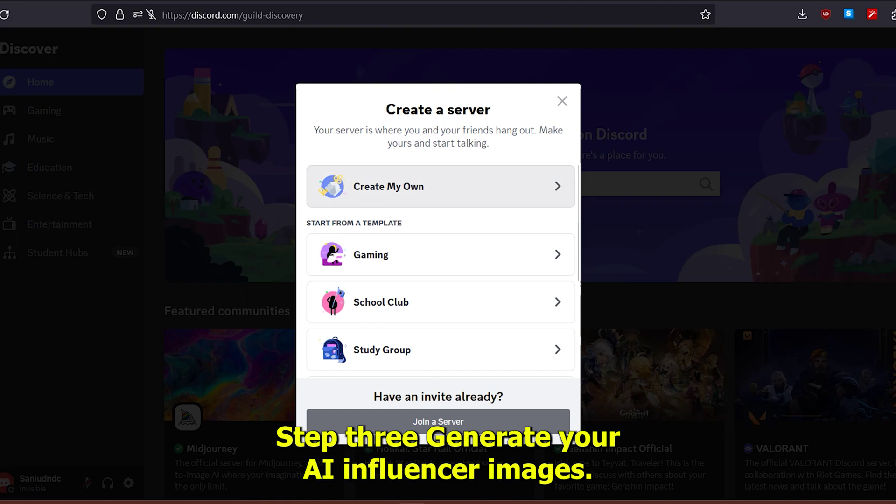
{"action": "left_click", "coordinate": [441, 186]}
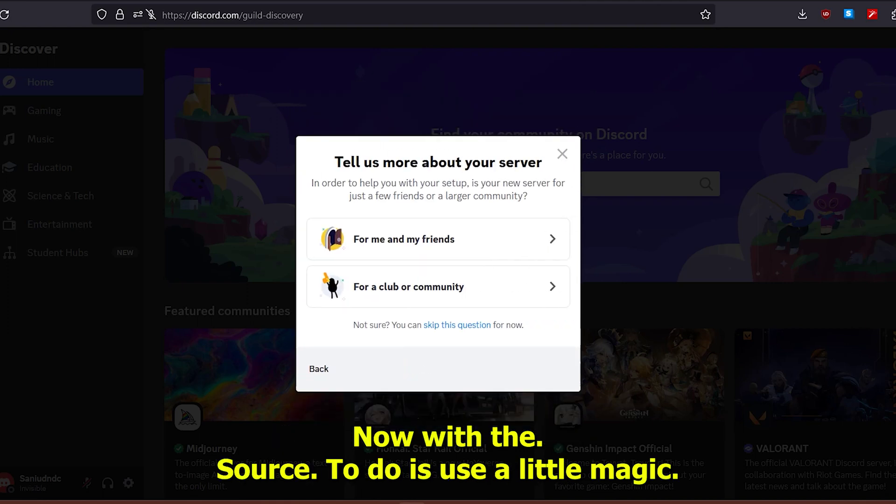
{"action": "left_click", "coordinate": [438, 239]}
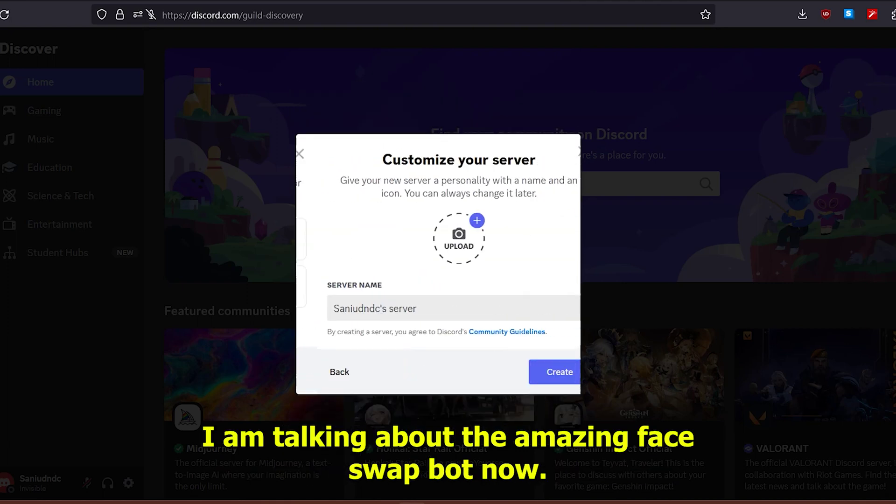
{"action": "key", "text": "ctrl+a"}
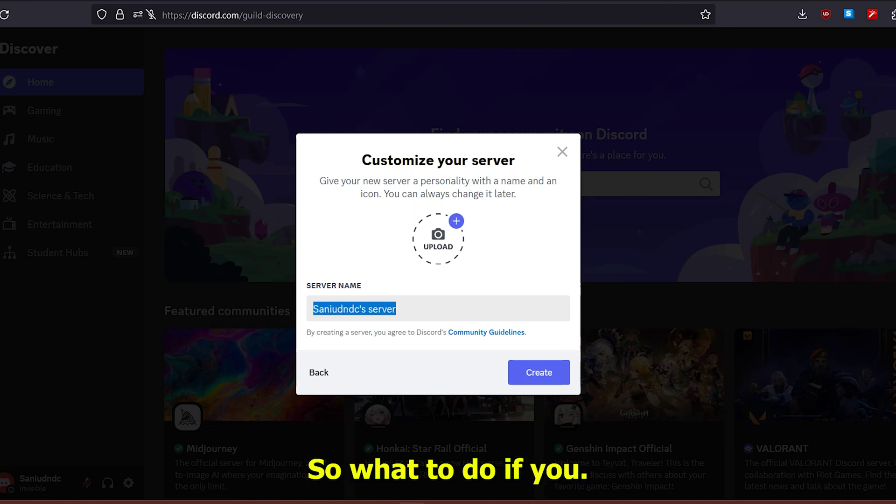
{"action": "key", "text": "BackSpace"}
{"action": "type", "text": "F"}
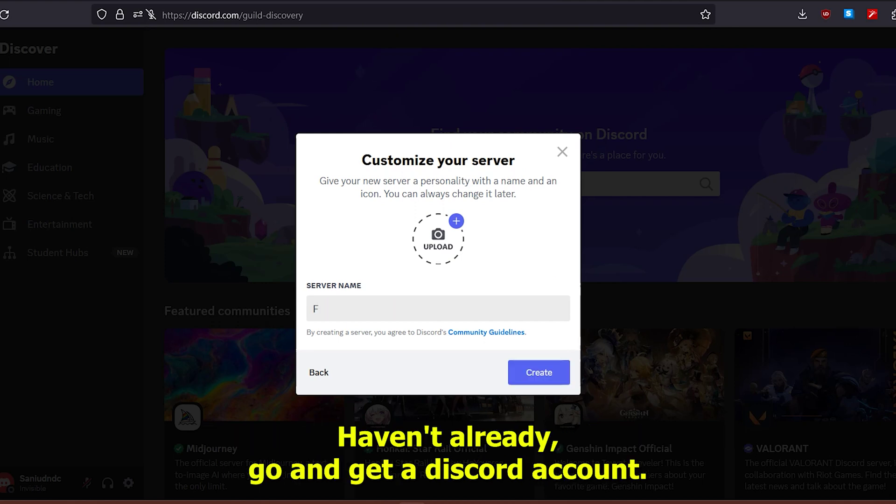
{"action": "type", "text": "ace swap"}
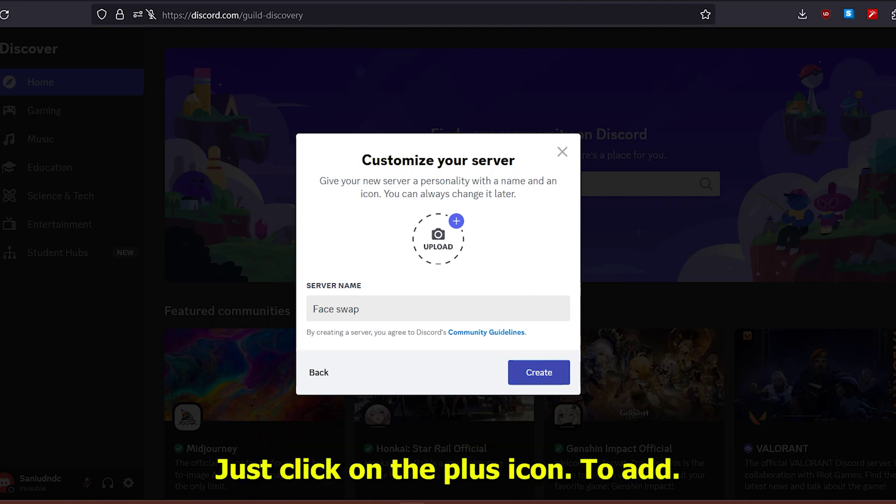
{"action": "left_click", "coordinate": [539, 372]}
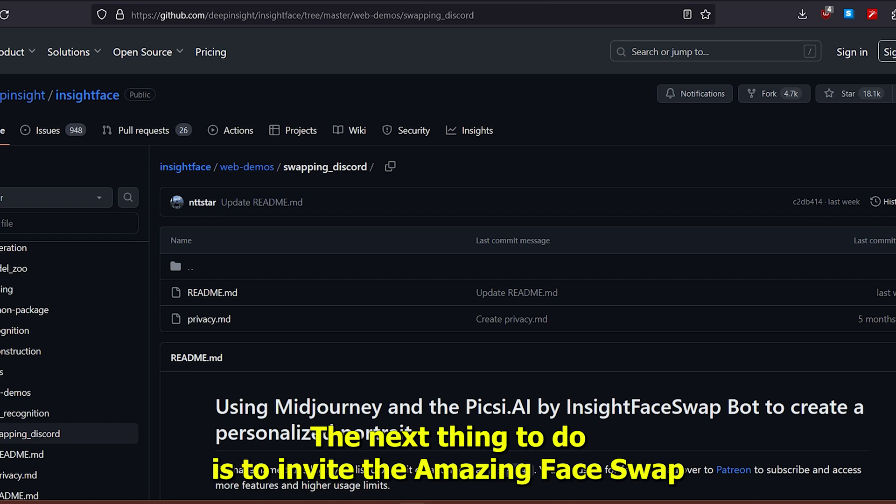
{"action": "scroll", "coordinate": [525, 280], "scroll_direction": "down", "scroll_amount": 3}
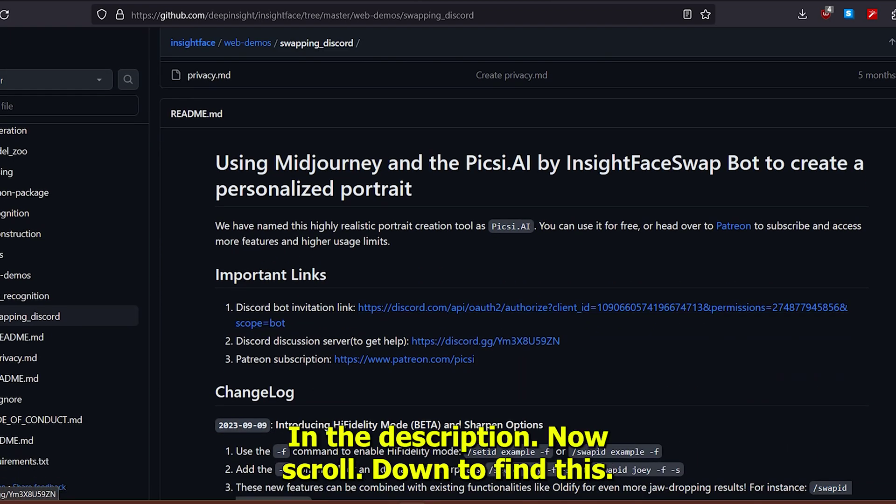
- Follow the InsightFace bot's Discord invitation link under Important Links
{"action": "left_click", "coordinate": [603, 308]}
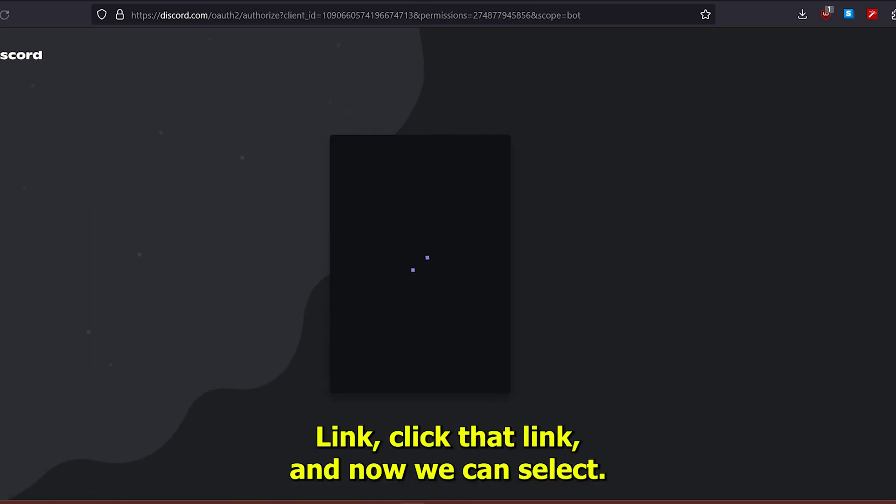
- Authorize the InsightFace bot for the Face swap server and answer the zebra hCaptcha
{"action": "left_click", "coordinate": [421, 344]}
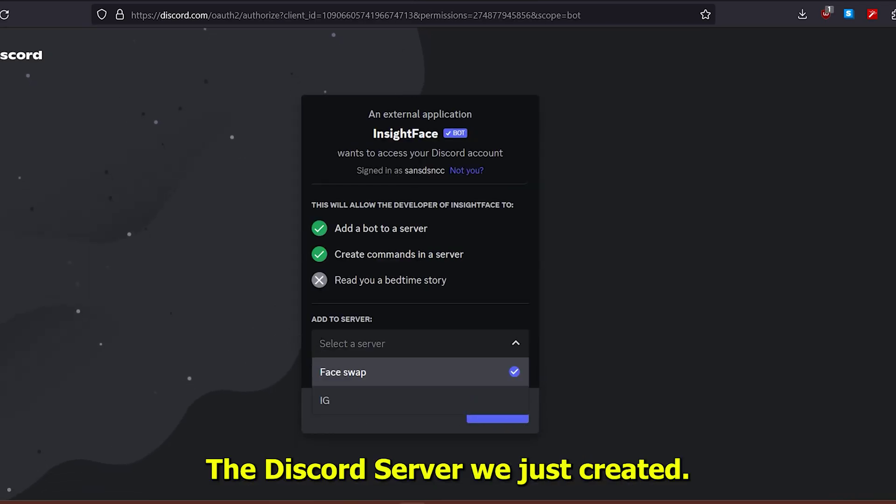
{"action": "left_click", "coordinate": [343, 372]}
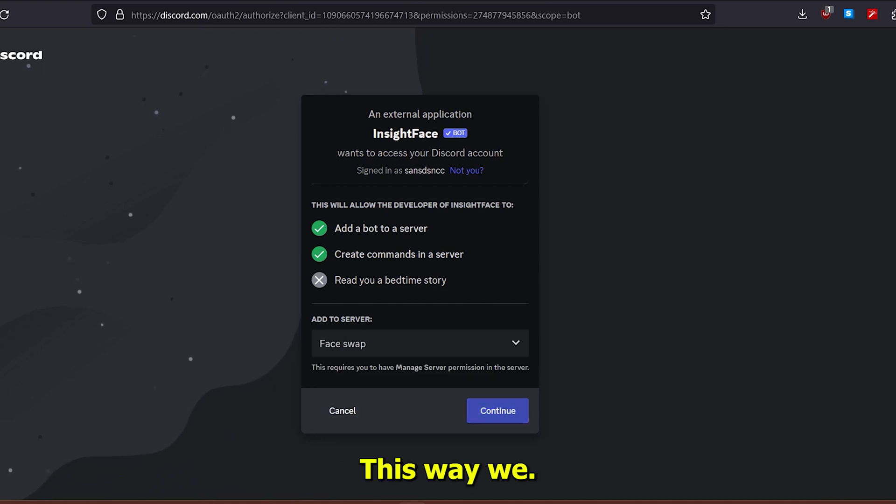
{"action": "left_click", "coordinate": [497, 410]}
{"action": "left_click", "coordinate": [508, 447]}
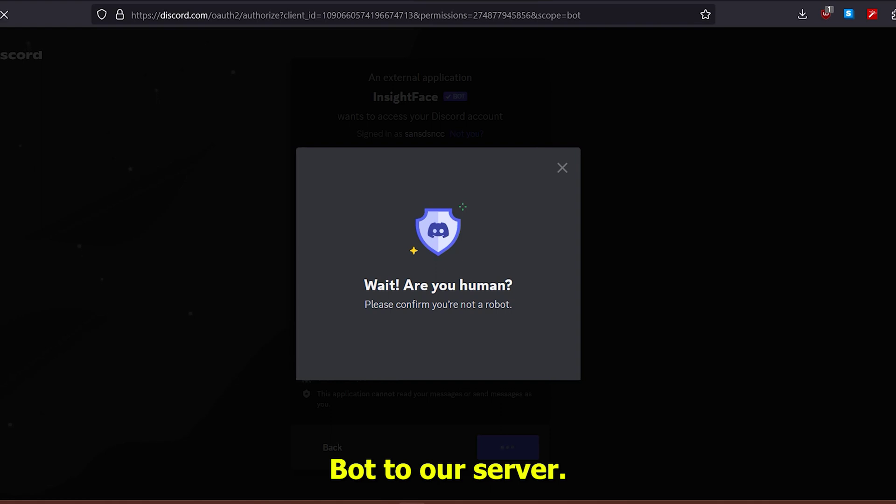
{"action": "left_click", "coordinate": [360, 324]}
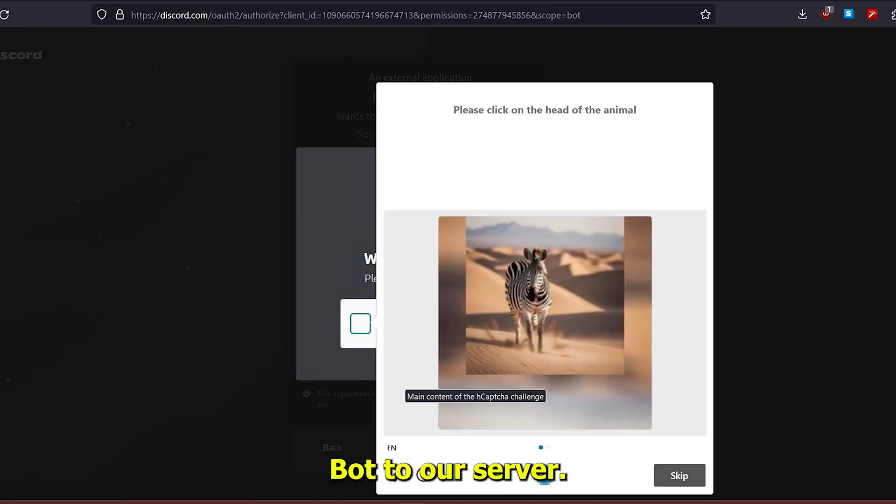
{"action": "left_click", "coordinate": [679, 475]}
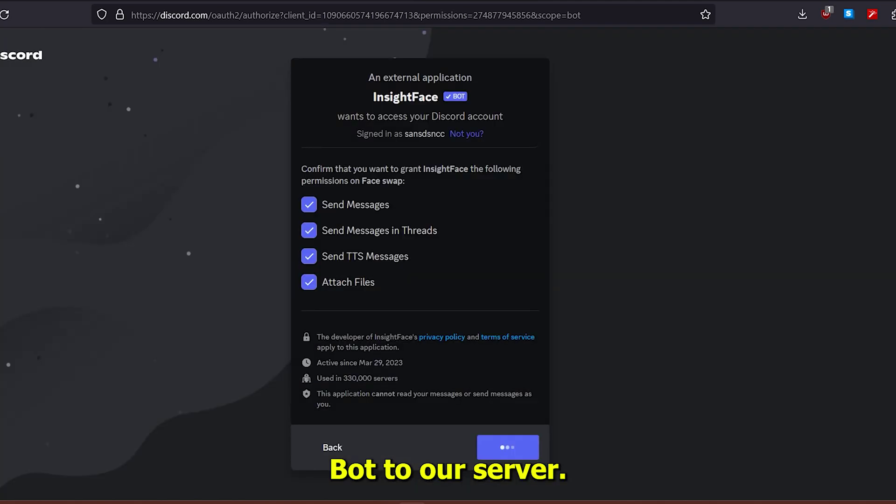
- Enter the Face swap server and show the member list with InsightFaceSwap online
{"action": "left_click", "coordinate": [508, 449]}
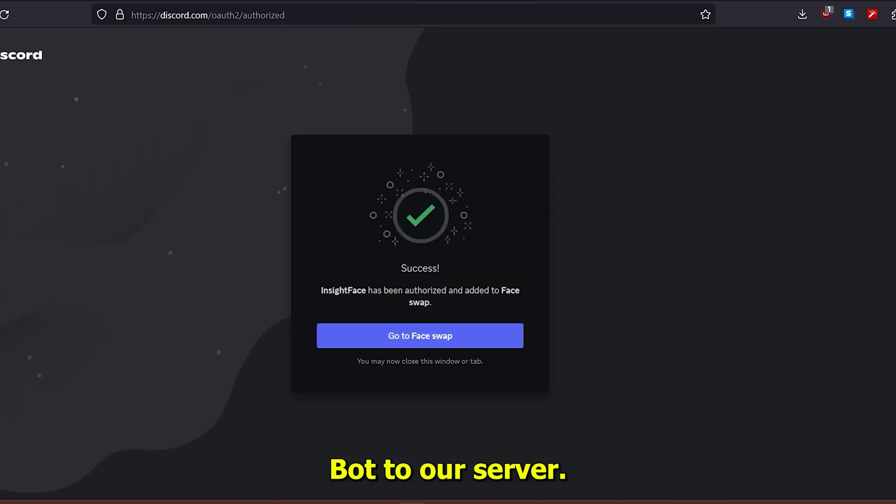
{"action": "left_click", "coordinate": [418, 335]}
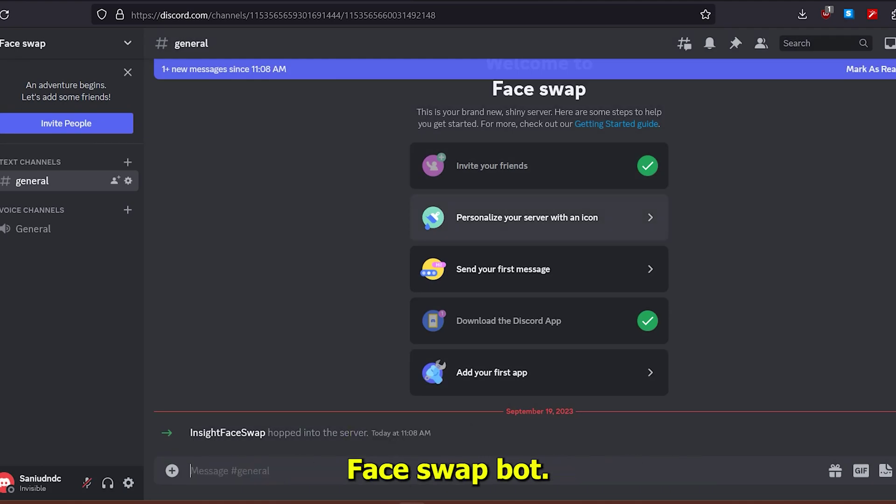
{"action": "left_click", "coordinate": [760, 43]}
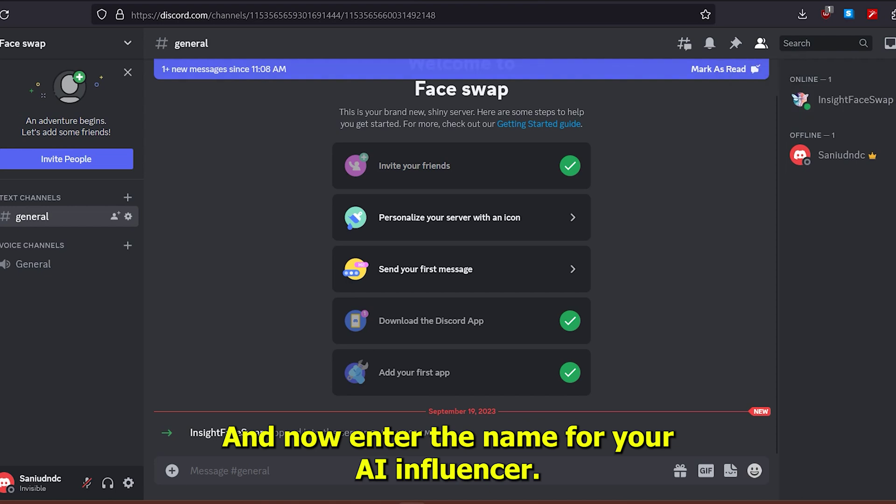
{"action": "type", "text": "/save"}
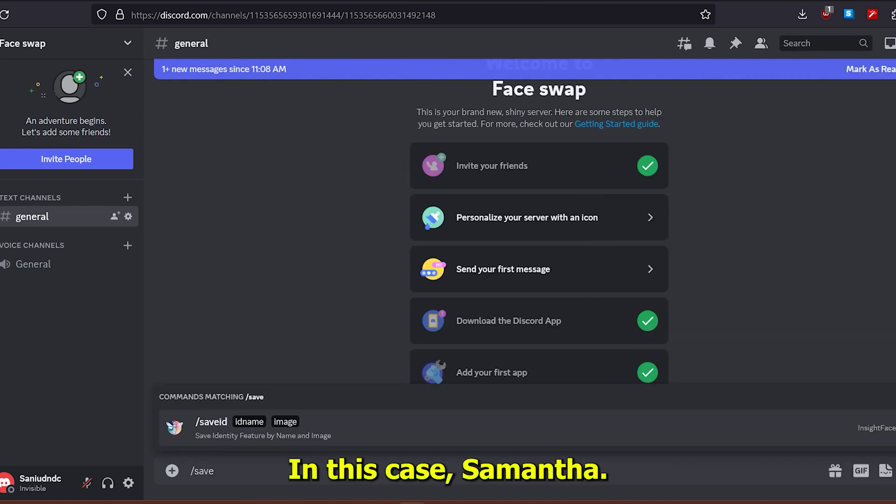
- Save the influencer's source PNG as face ID 'samantha' with /saveid
{"action": "key", "text": "Return"}
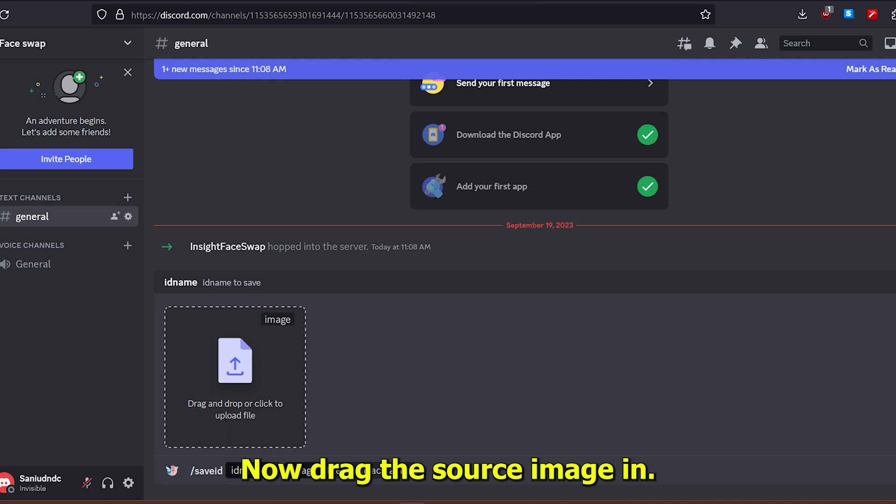
{"action": "left_click", "coordinate": [235, 376]}
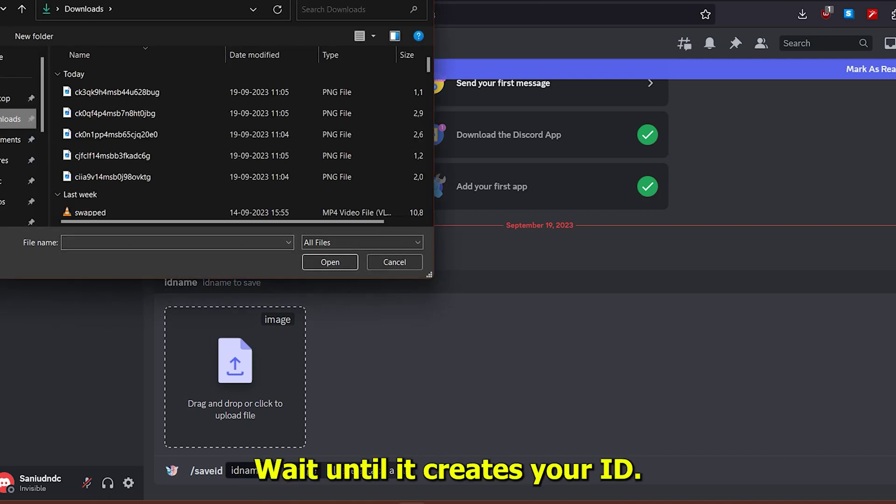
{"action": "key", "text": "Return"}
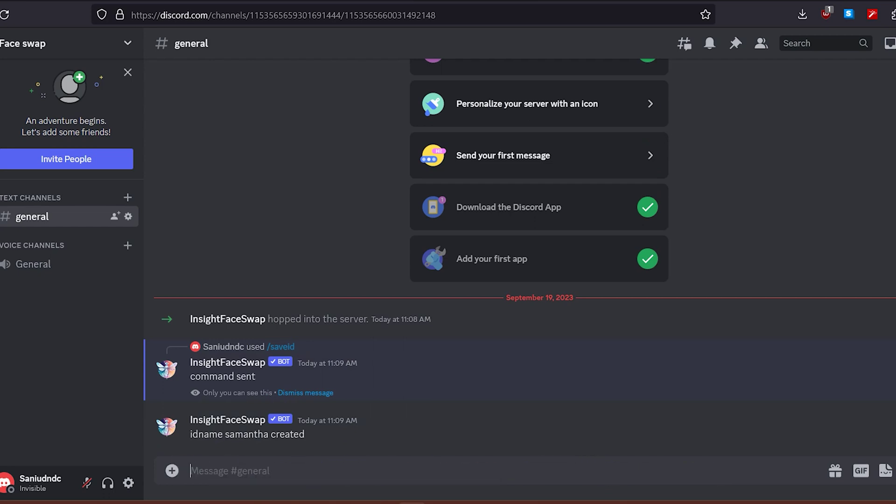
{"action": "type", "text": "/"}
- Send two /swapid 'samantha' requests, the first using a target photo from Downloads
{"action": "key", "text": "Return"}
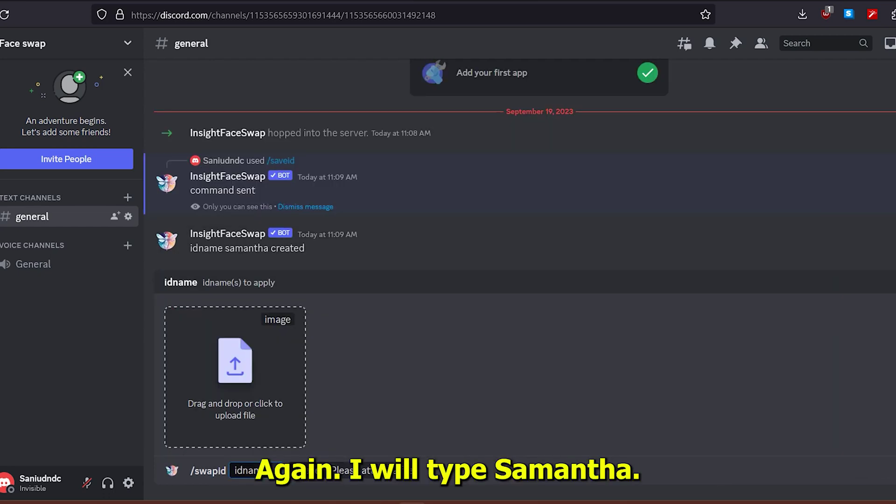
{"action": "left_click", "coordinate": [235, 376]}
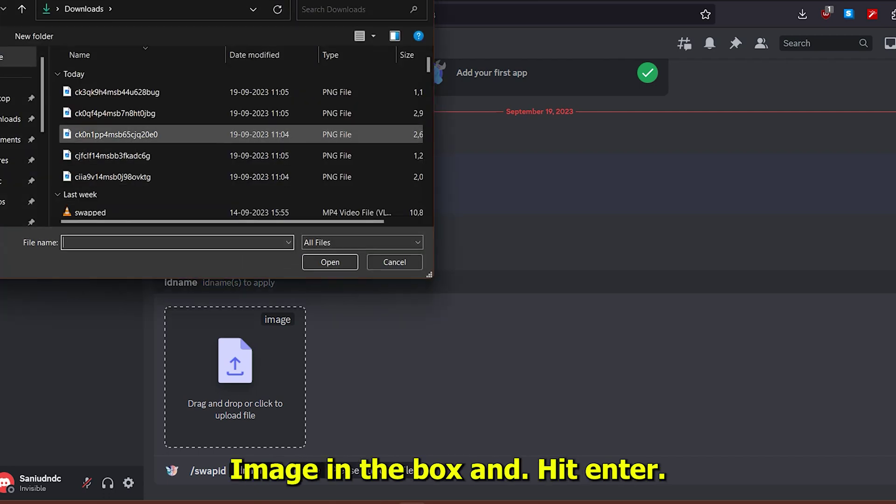
{"action": "left_click", "coordinate": [117, 92]}
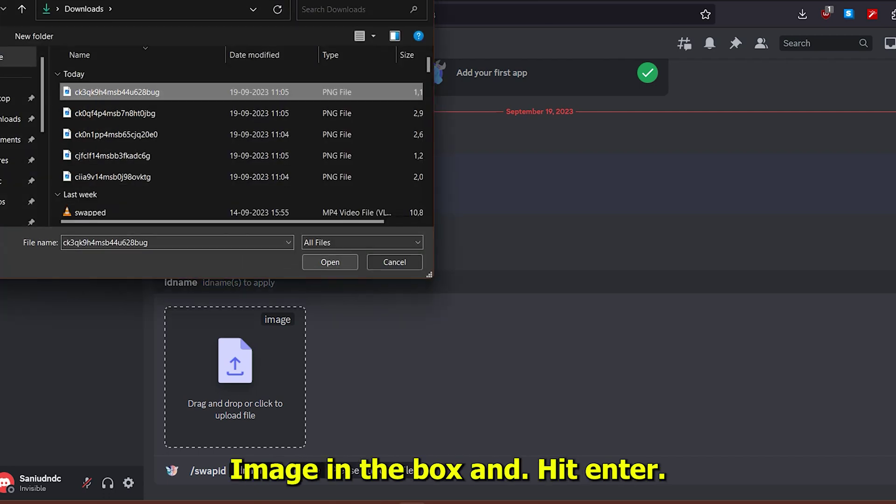
{"action": "left_click", "coordinate": [329, 263]}
{"action": "key", "text": "Return"}
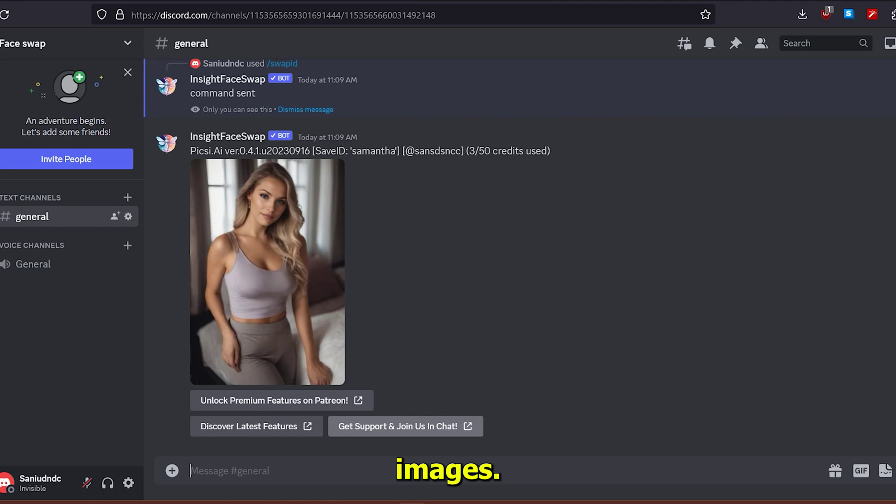
{"action": "type", "text": "/"}
{"action": "key", "text": "Return"}
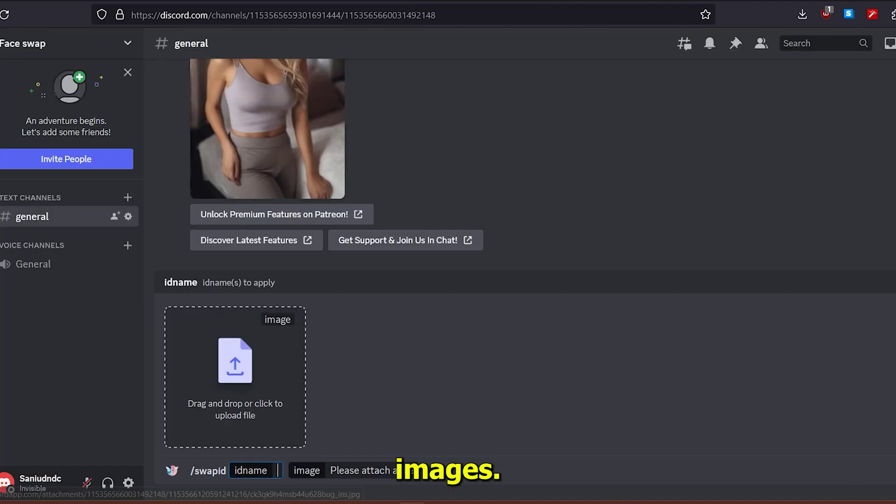
{"action": "type", "text": "sam"}
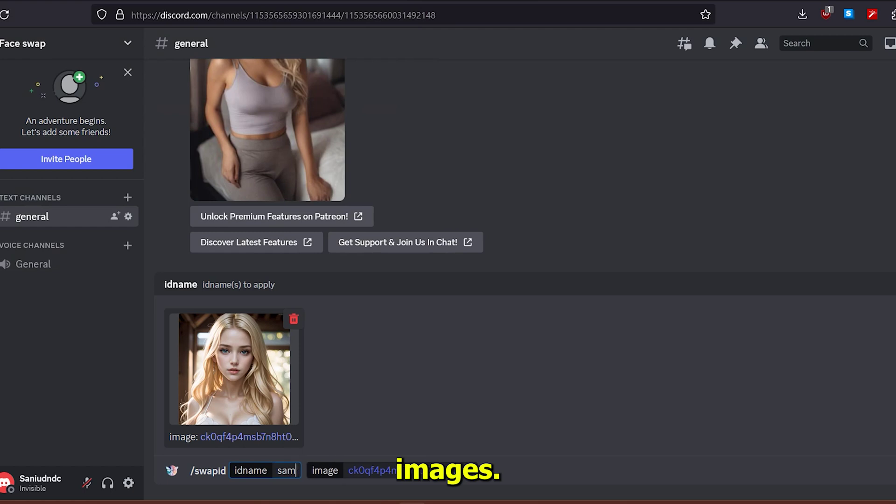
{"action": "type", "text": "antha"}
{"action": "key", "text": "Return"}
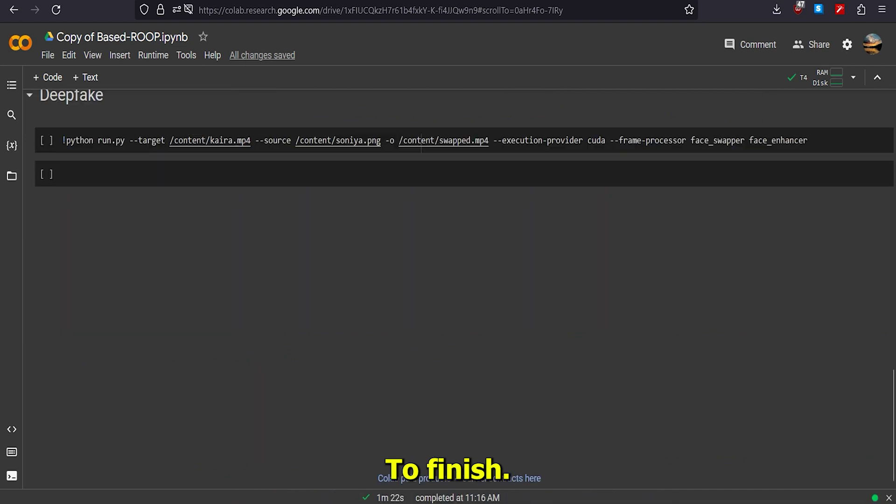
{"action": "scroll", "coordinate": [448, 280], "scroll_direction": "up", "scroll_amount": 4}
- Run the wget cell to download the 529 MB inswapper_128.onnx model
{"action": "left_click", "coordinate": [47, 317]}
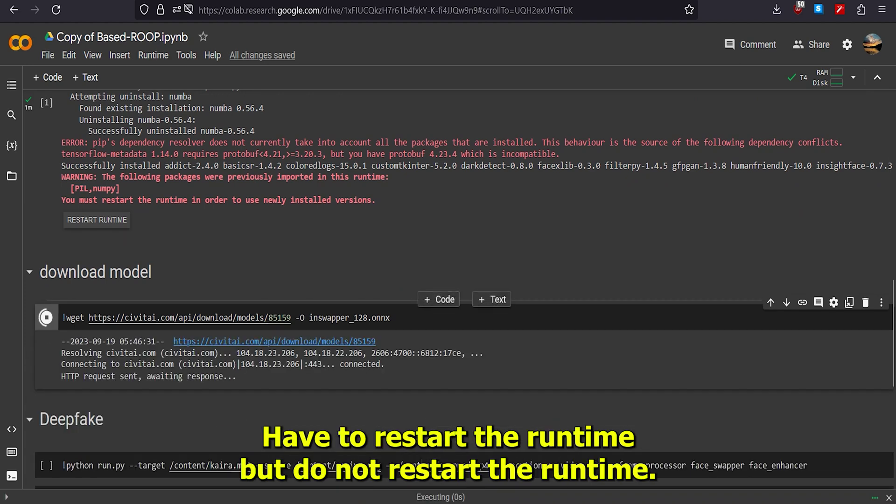
{"action": "scroll", "coordinate": [448, 280], "scroll_direction": "down", "scroll_amount": 2}
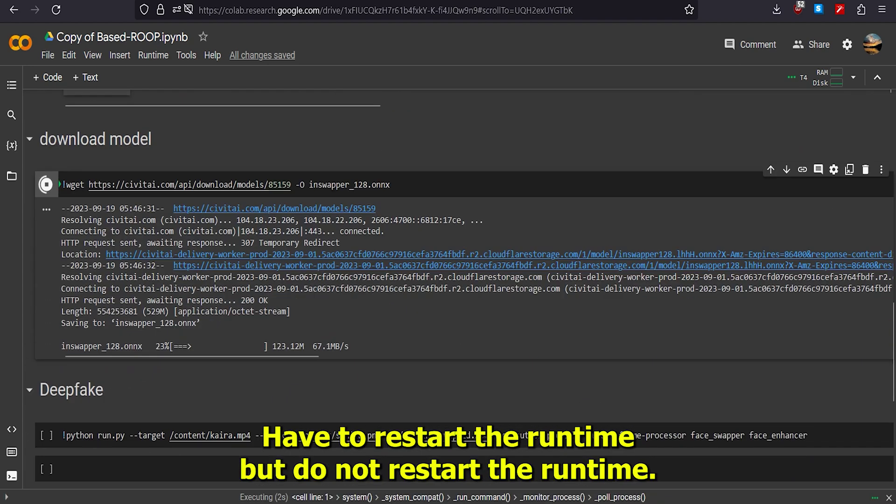
{"action": "scroll", "coordinate": [421, 303], "scroll_direction": "down", "scroll_amount": 2}
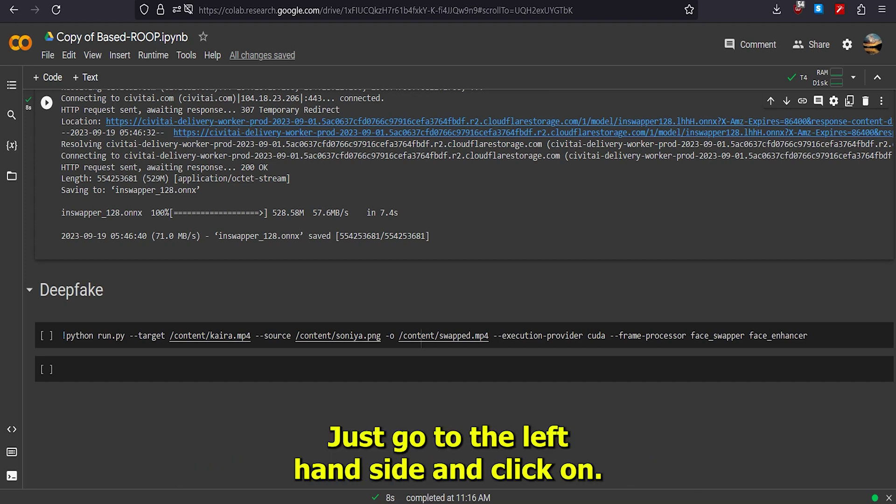
- Show the Colab Files panel listing the uploaded samantha.mp4 and targetphoto.png
{"action": "left_click", "coordinate": [11, 176]}
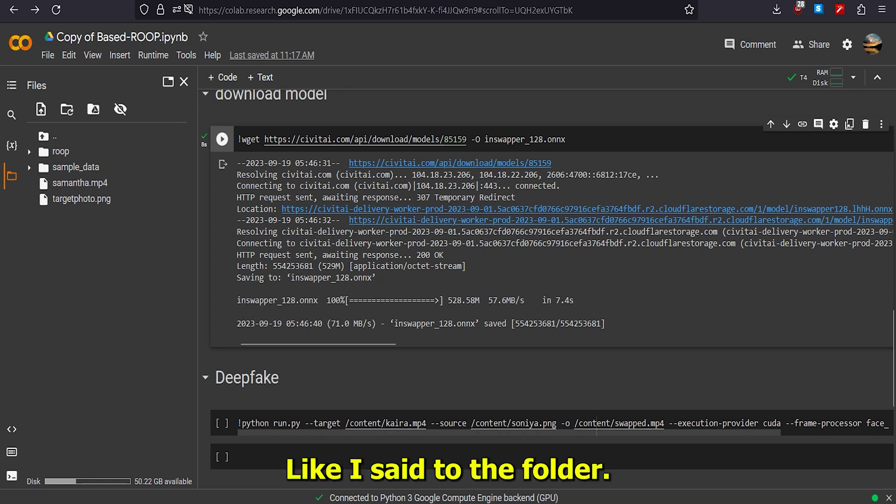
{"action": "scroll", "coordinate": [597, 362], "scroll_direction": "down", "scroll_amount": 2}
{"action": "mouse_move", "coordinate": [81, 199]}
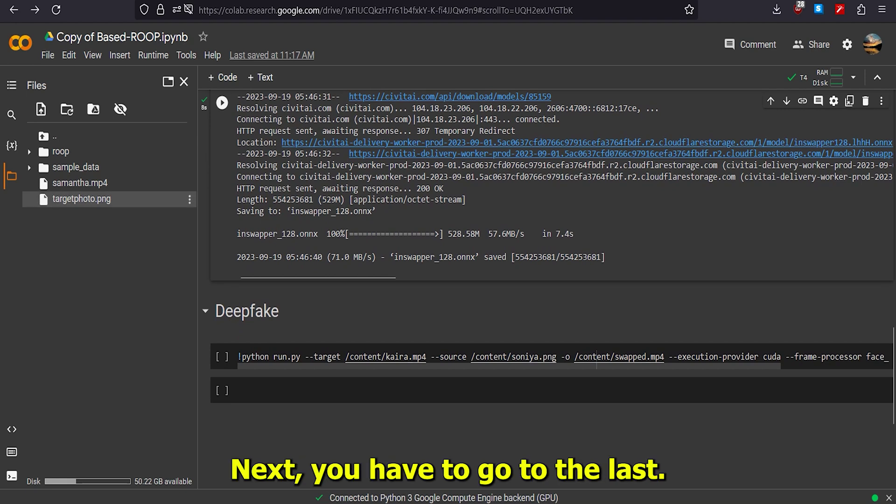
- Replace the Deepfake cell's soniya.png source path with targetphoto.png's copied path
{"action": "type", "text": "/content/samantha.mp4"}
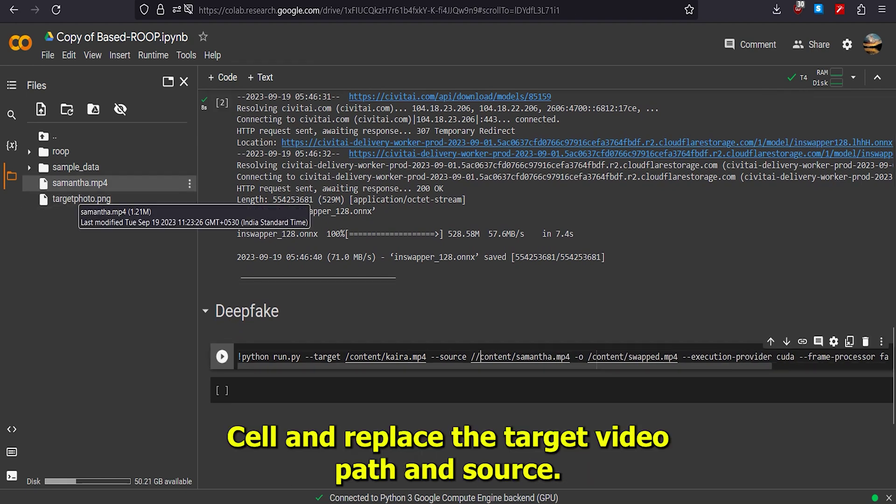
{"action": "key", "text": "ctrl+z"}
{"action": "key", "text": "ctrl+z"}
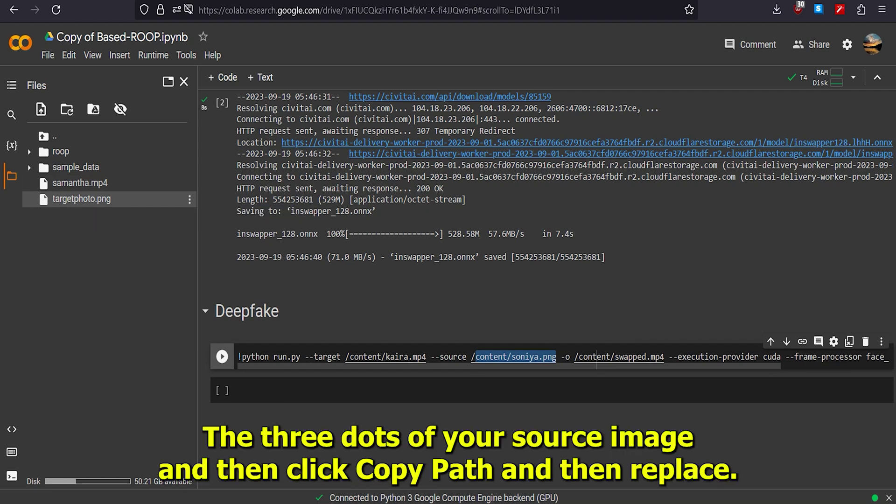
{"action": "left_click", "coordinate": [190, 199]}
{"action": "left_click", "coordinate": [105, 276]}
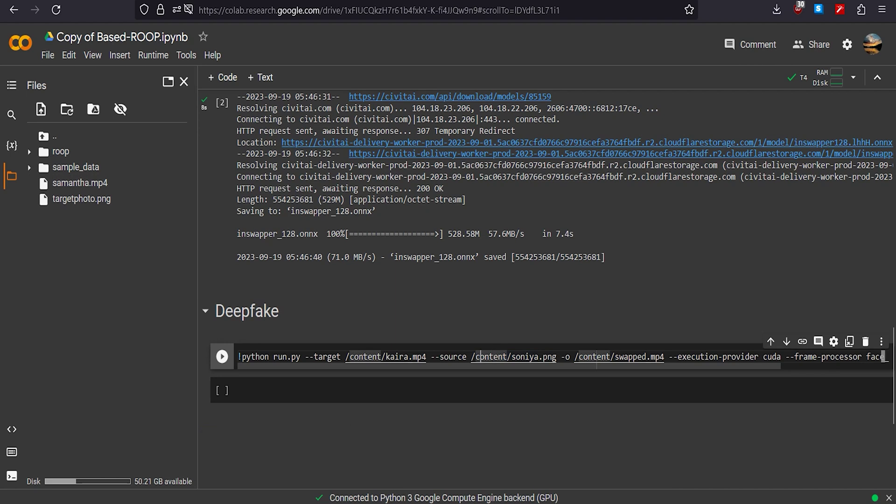
{"action": "left_click_drag", "start_coordinate": [474, 356], "coordinate": [557, 356]}
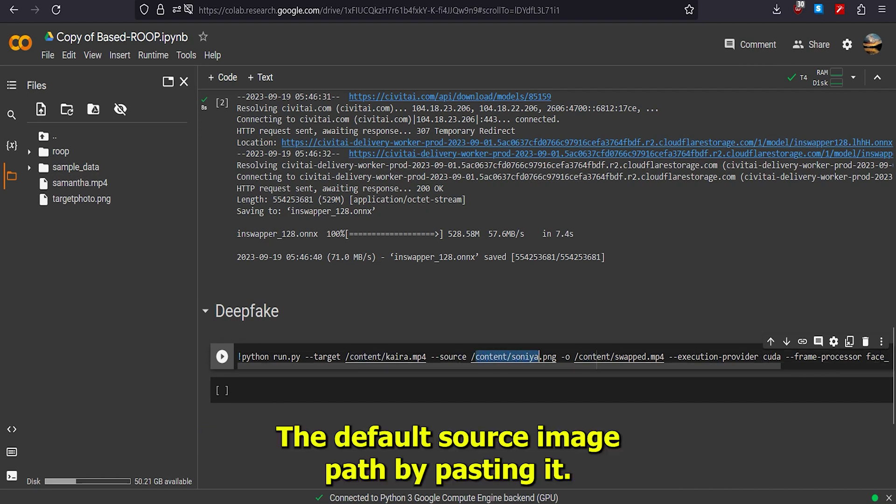
{"action": "key", "text": "BackSpace"}
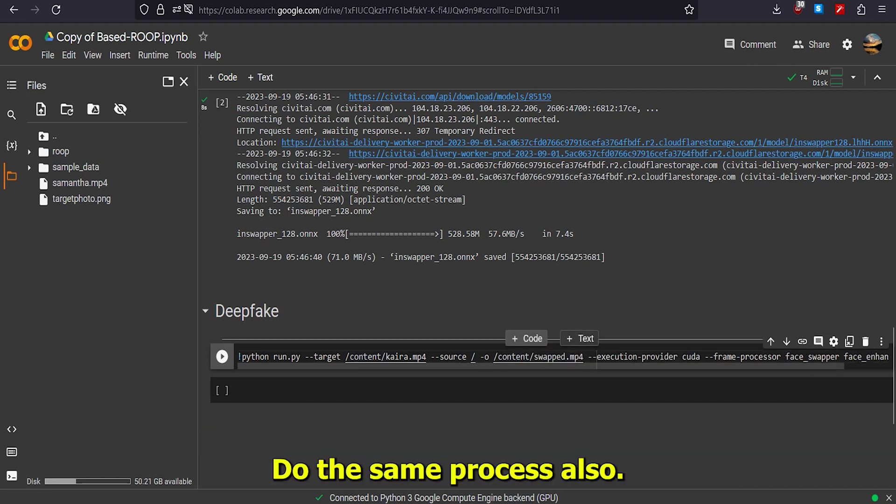
{"action": "type", "text": "/content/targetphoto.png"}
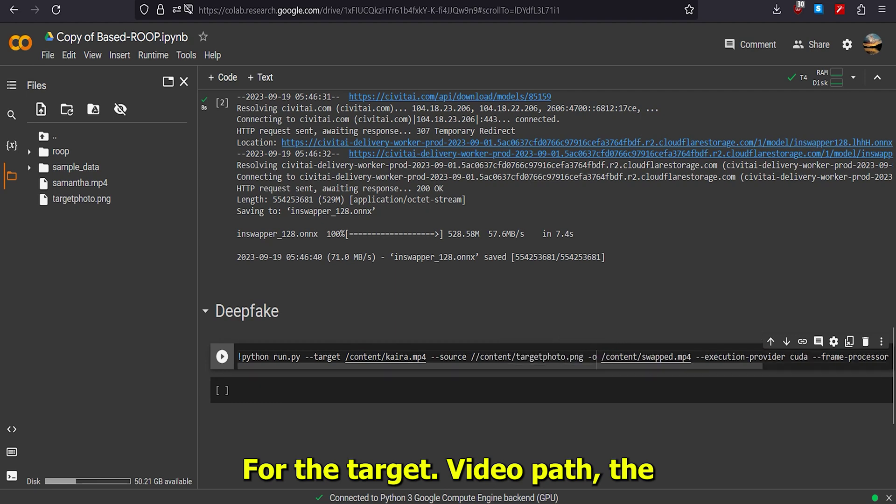
{"action": "left_click", "coordinate": [476, 356]}
{"action": "key", "text": "BackSpace"}
- Replace the kaira.mp4 target path with samantha.mp4's path and run the Deepfake cell
{"action": "right_click", "coordinate": [80, 183]}
{"action": "left_click", "coordinate": [101, 258]}
{"action": "left_click_drag", "start_coordinate": [426, 356], "coordinate": [350, 356]}
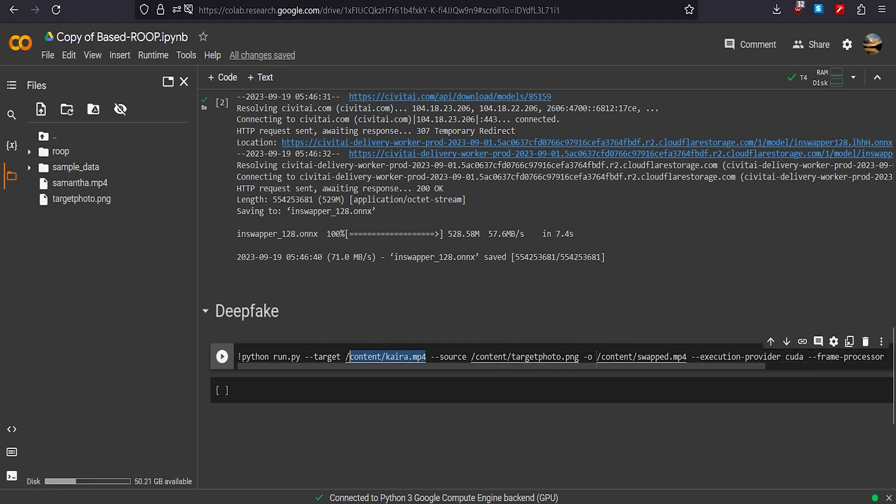
{"action": "type", "text": "/content/samantha.mp4"}
{"action": "left_click", "coordinate": [348, 357]}
{"action": "key", "text": "BackSpace"}
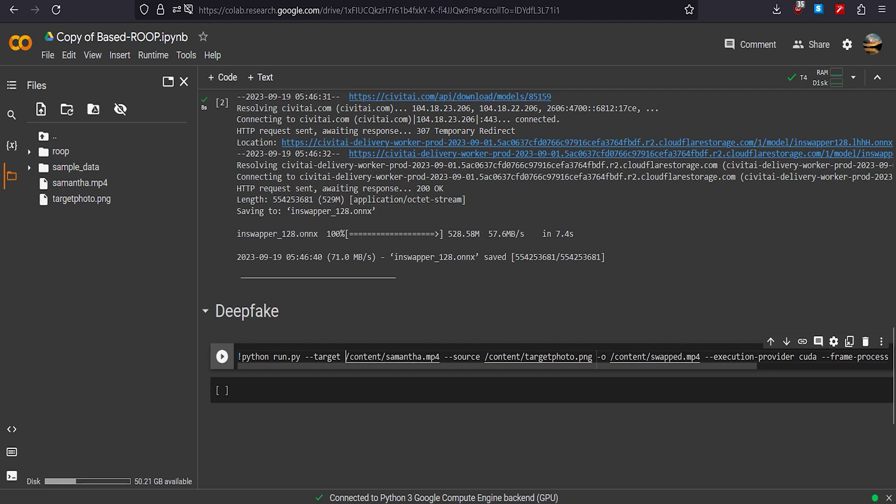
{"action": "left_click", "coordinate": [222, 357]}
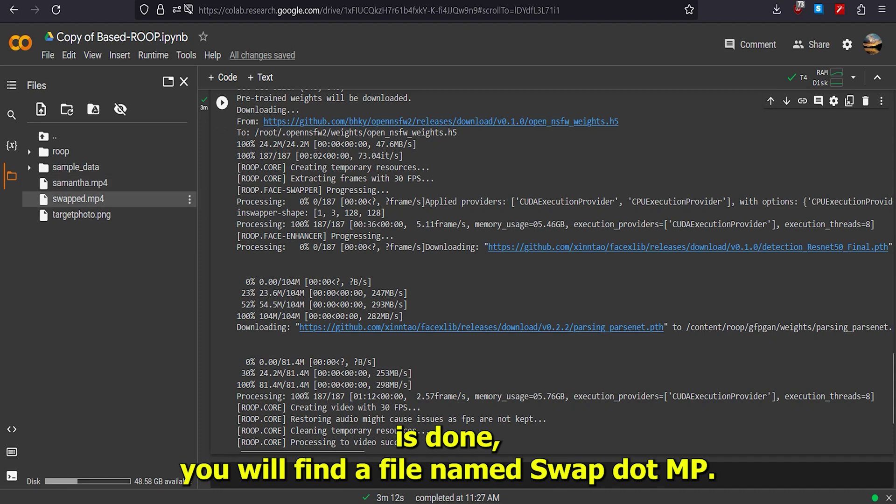
- Download swapped.mp4 (2.3 MB) from Colab's files and dismiss the downloads list
{"action": "left_click", "coordinate": [189, 199]}
{"action": "left_click", "coordinate": [95, 208]}
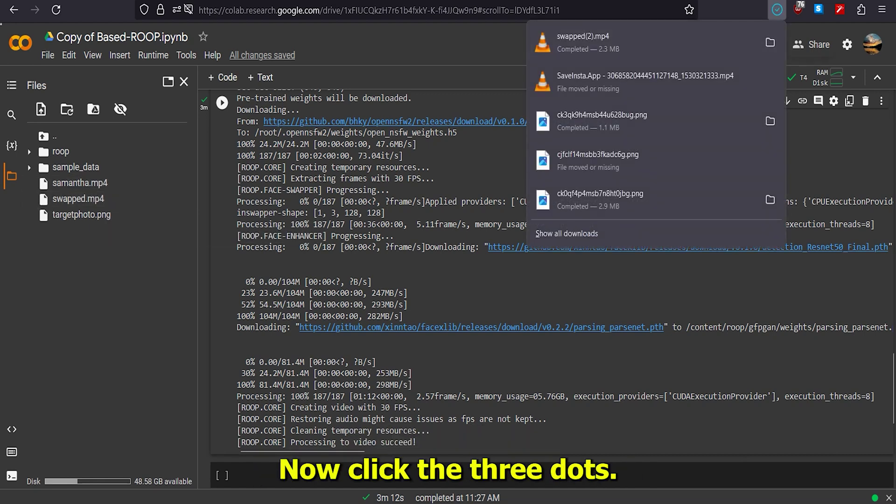
{"action": "key", "text": "Escape"}
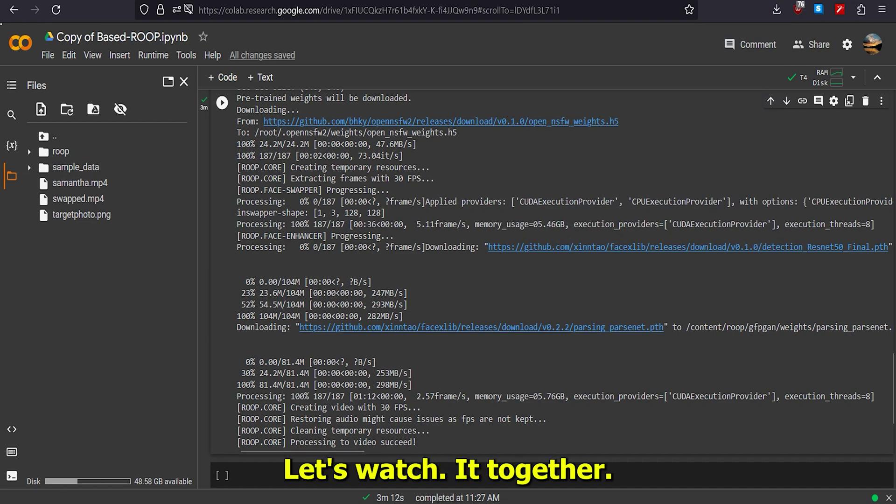